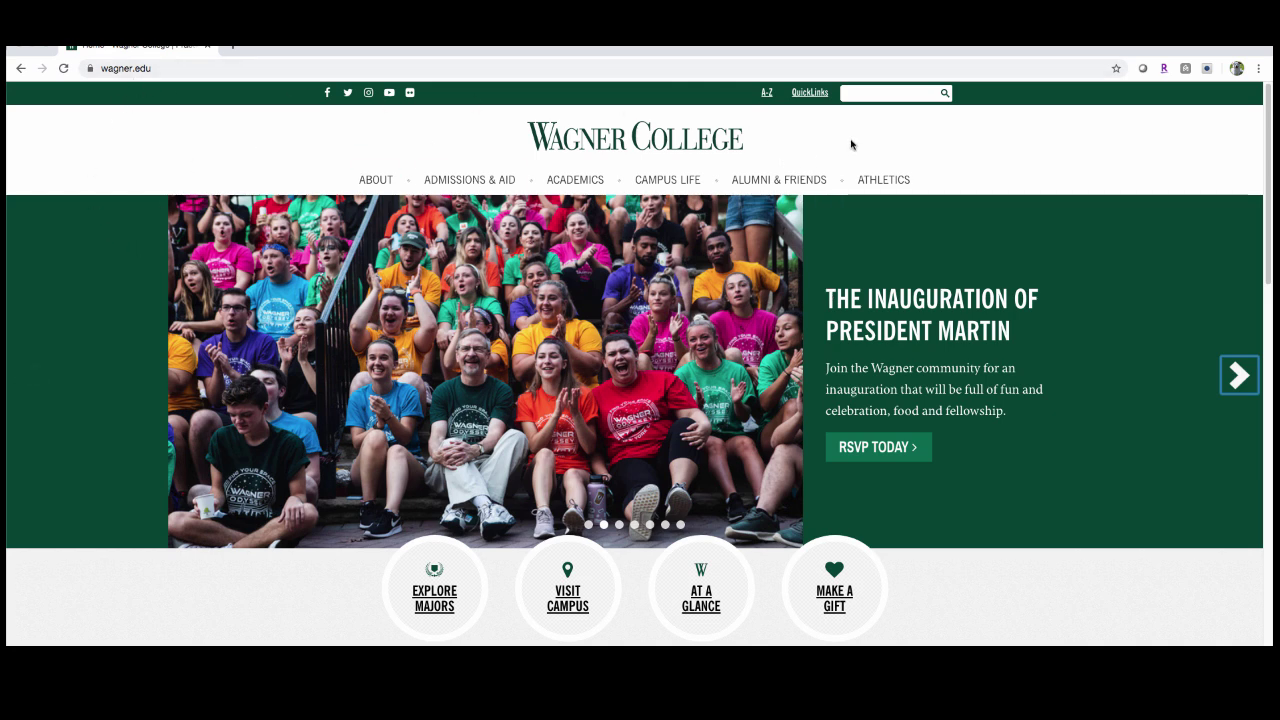
# Open the Wagner College QuickLinks panel to list the Online resources, including Moodle
pyautogui.click(820, 95)
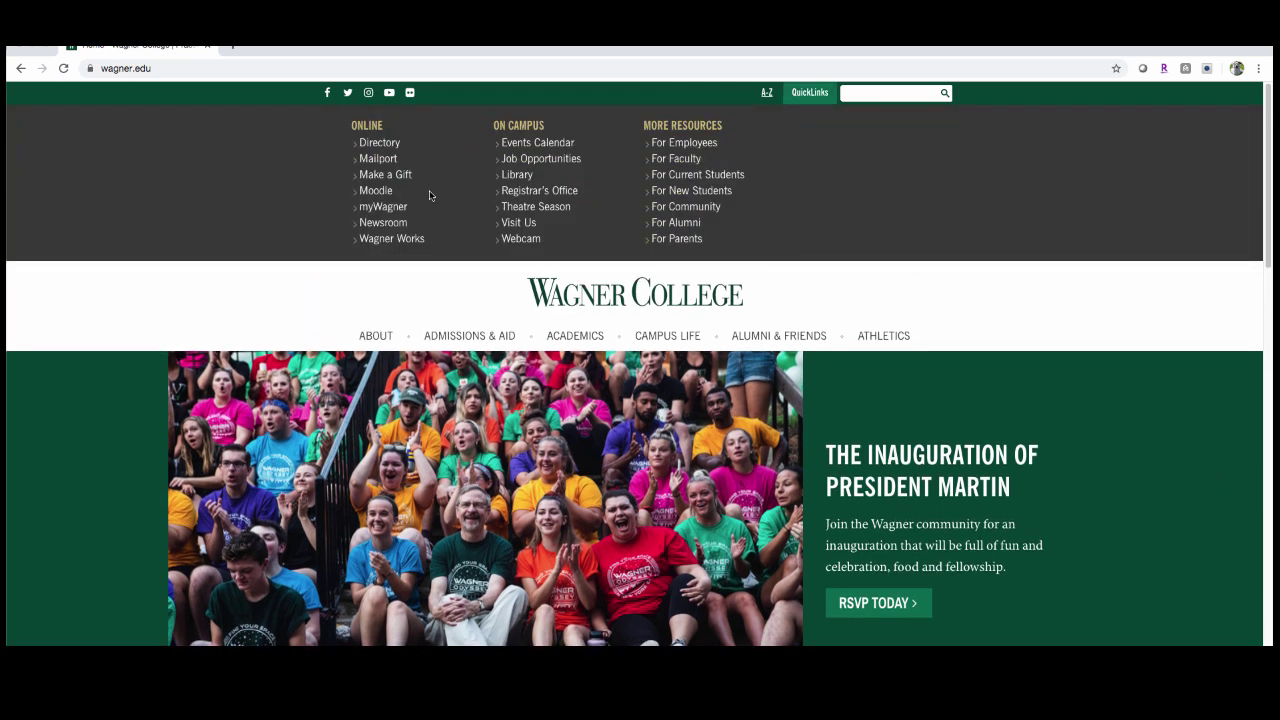
# Follow the Moodle link under Online to reach the Moodle login page
pyautogui.click(372, 192)
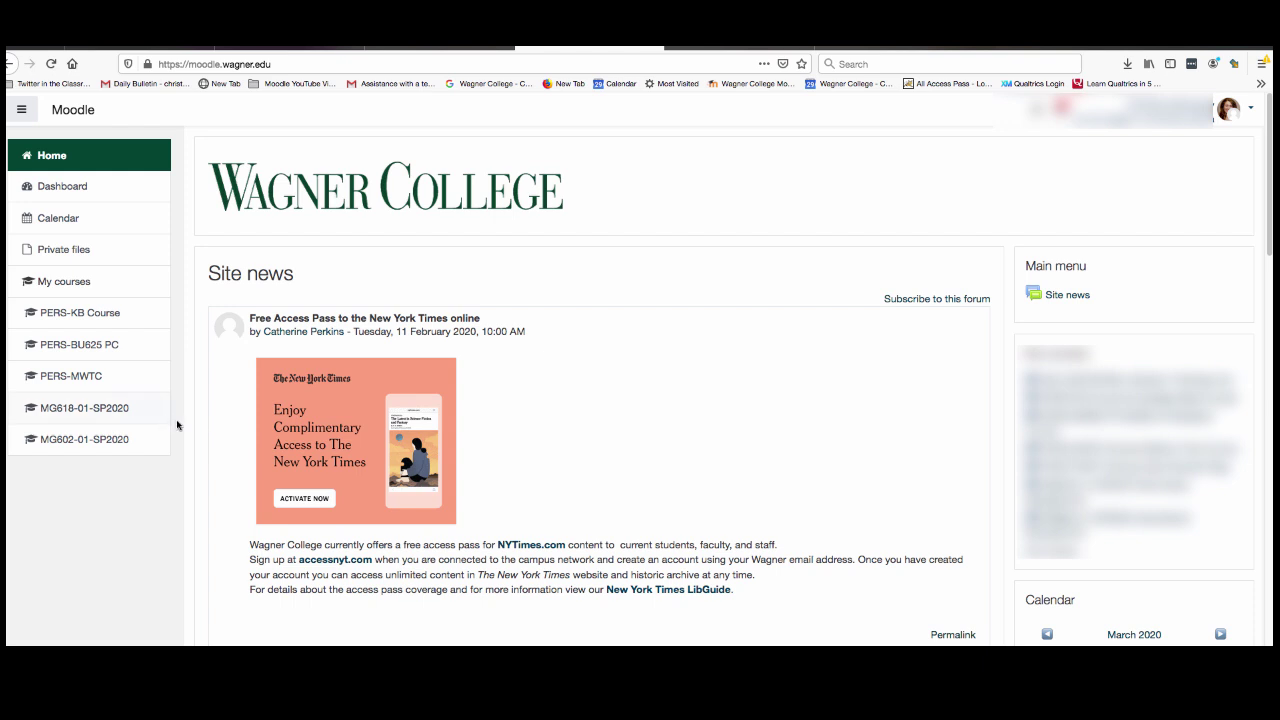
# Open PERS-MWTC, glance at the Dashboard course overview, then return to the course page
pyautogui.click(110, 376)
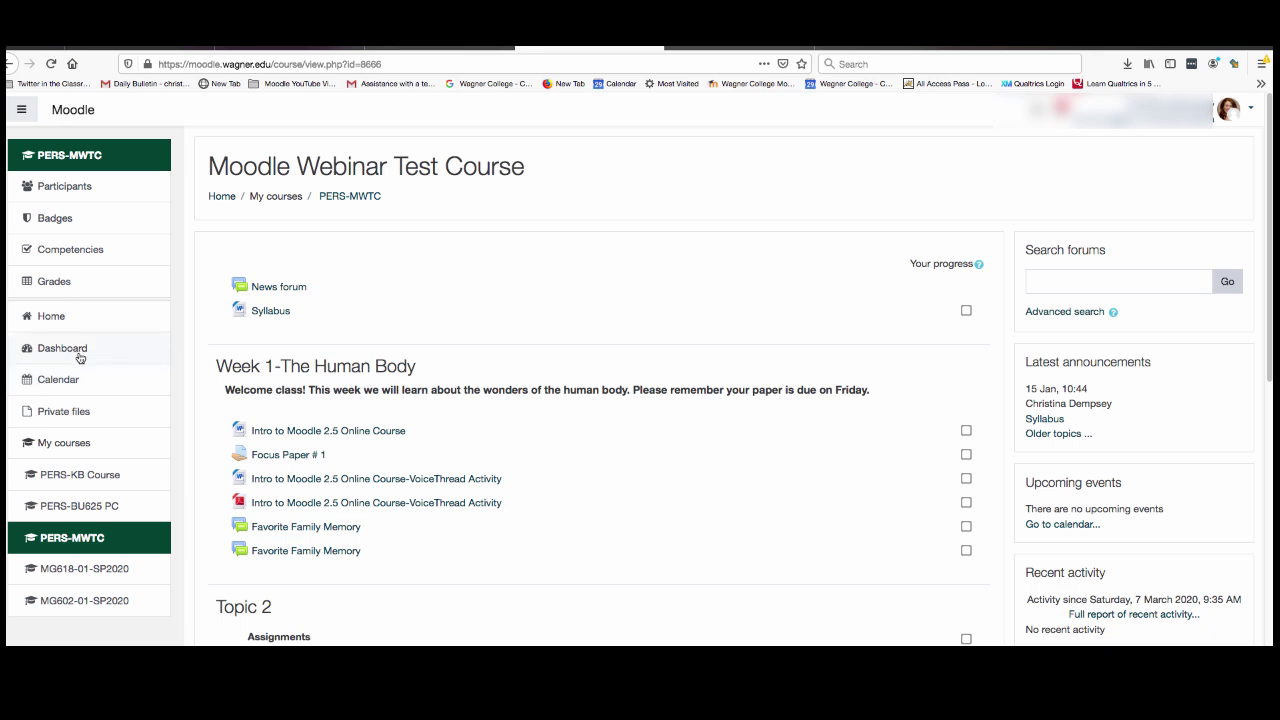
pyautogui.click(80, 350)
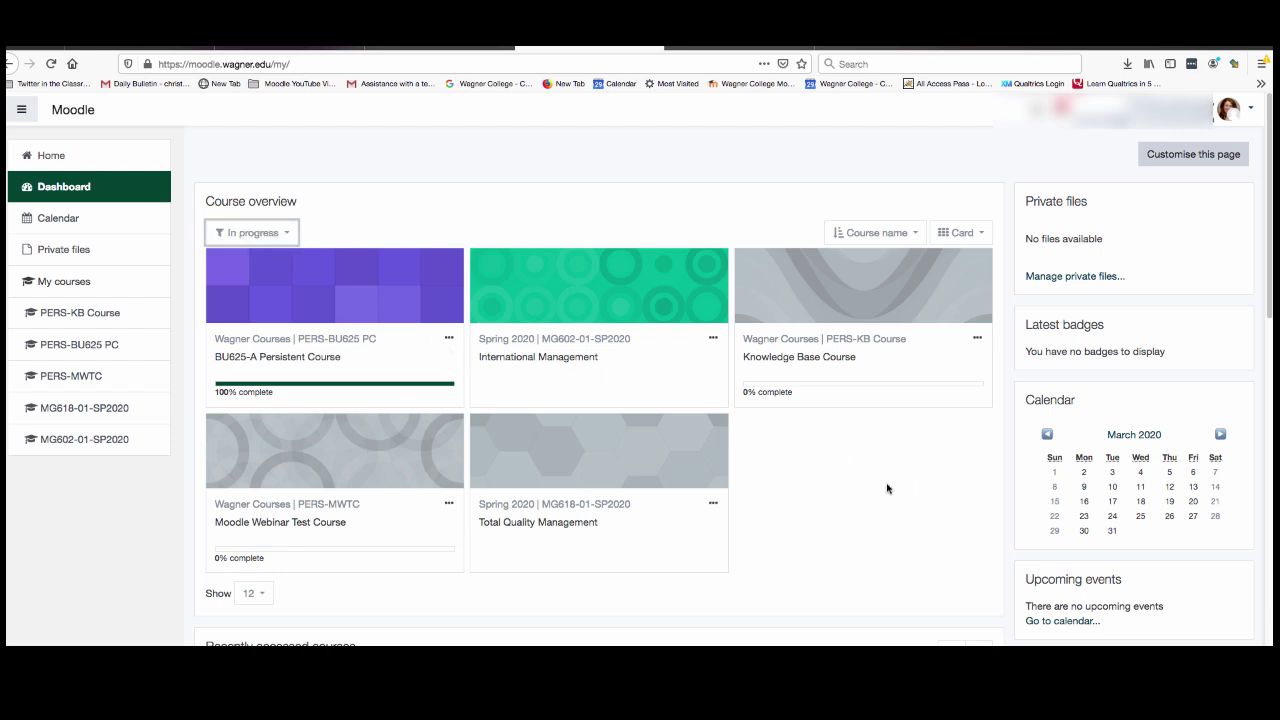
pyautogui.click(63, 376)
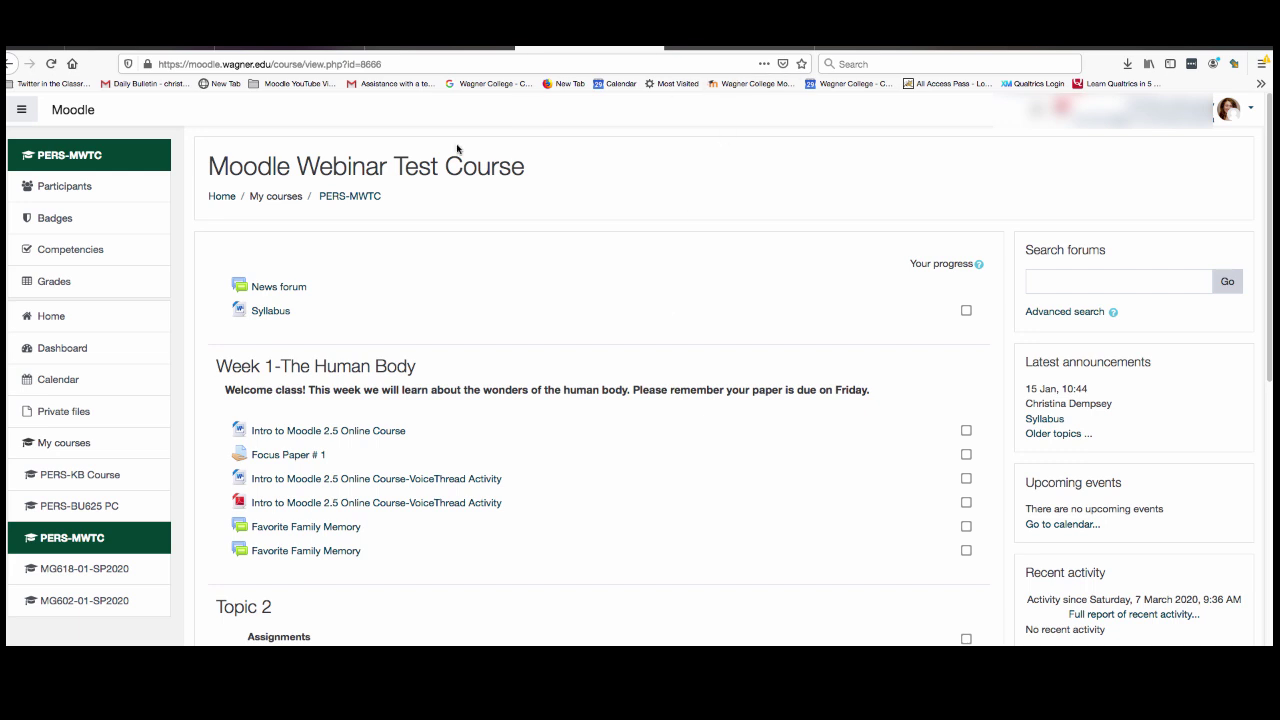
# Download the course Syllabus file and confirm it in the Firefox downloads list
pyautogui.click(280, 315)
pyautogui.click(1128, 66)
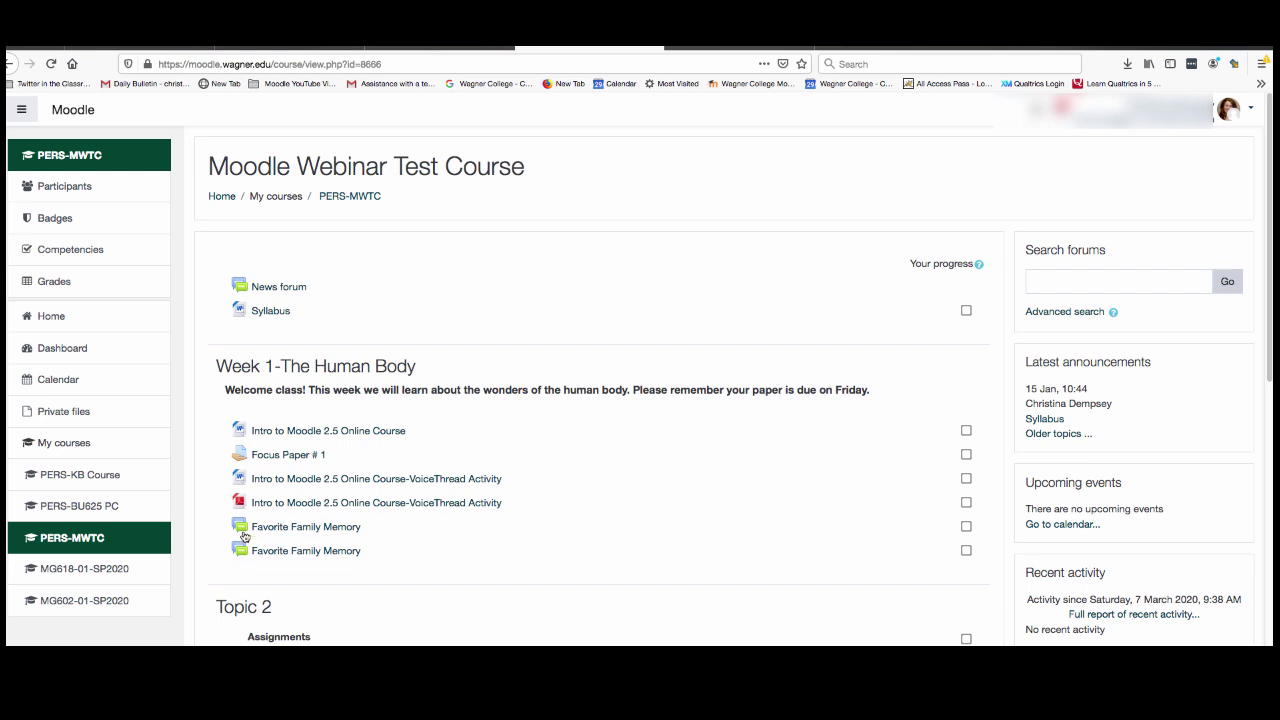
# Open the Favorite Family Memory forum and begin a blank new discussion topic
pyautogui.click(309, 530)
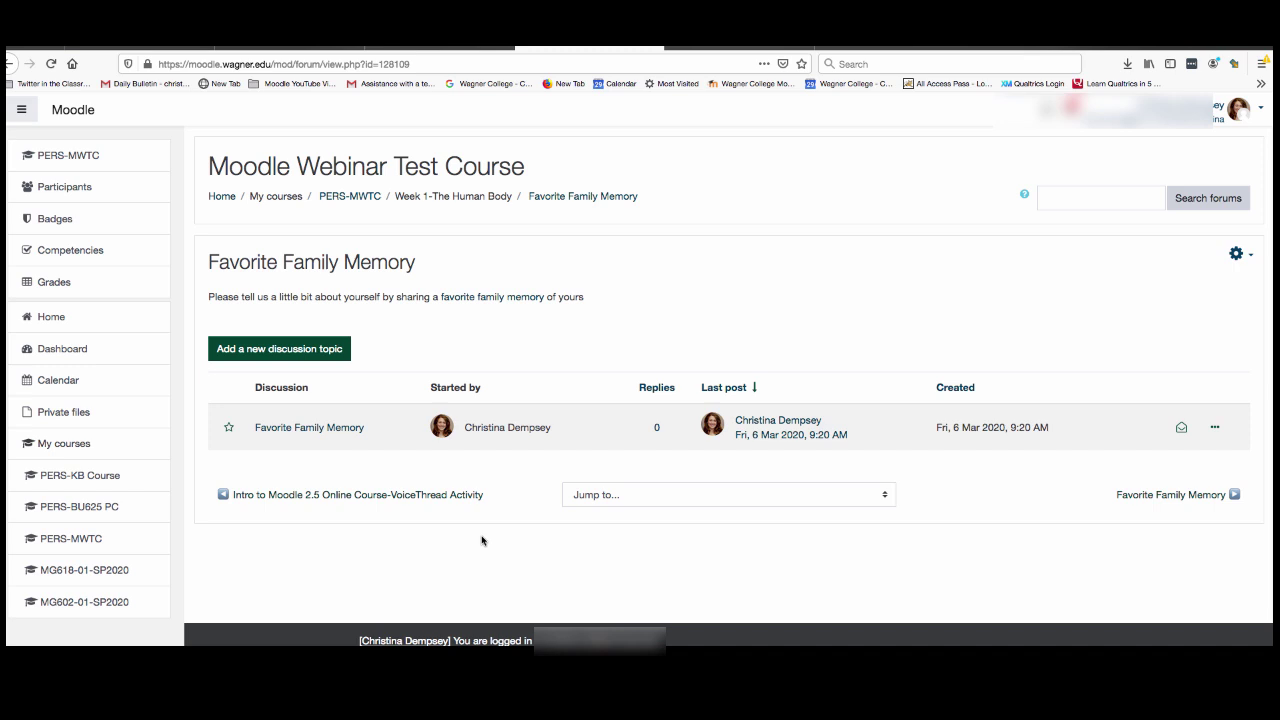
pyautogui.click(274, 356)
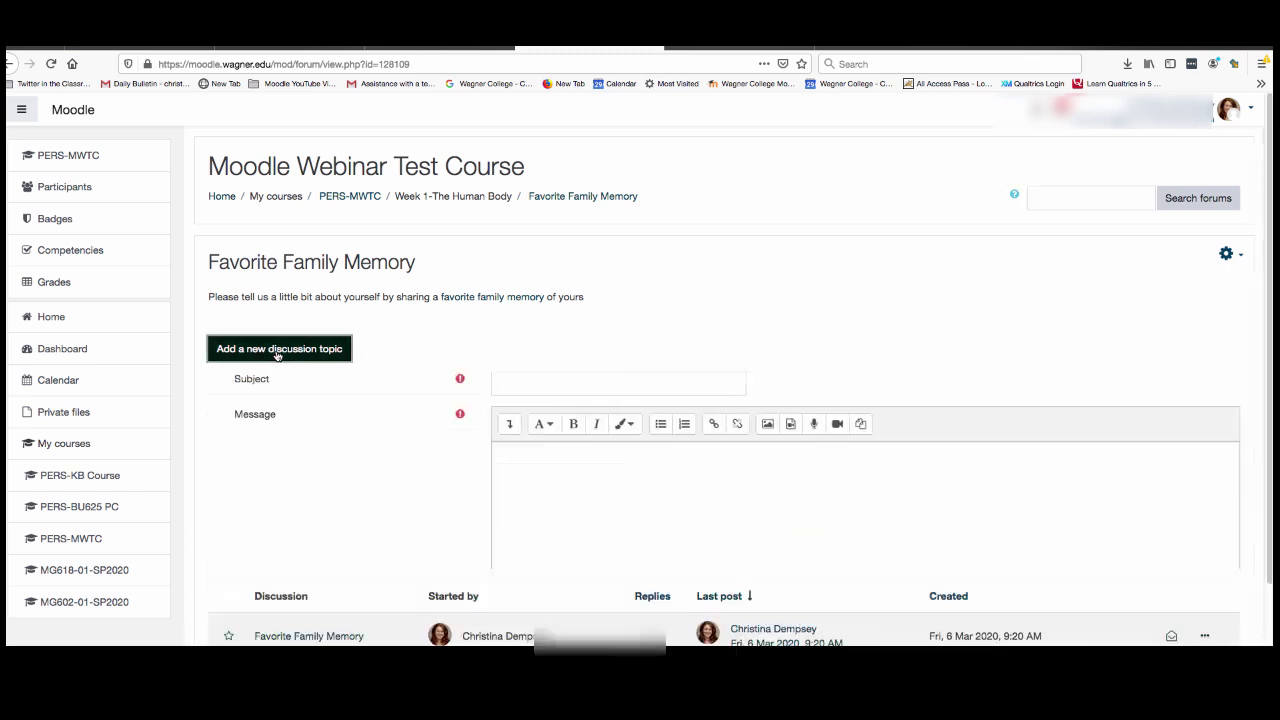
pyautogui.scroll(-1, 626, 514)
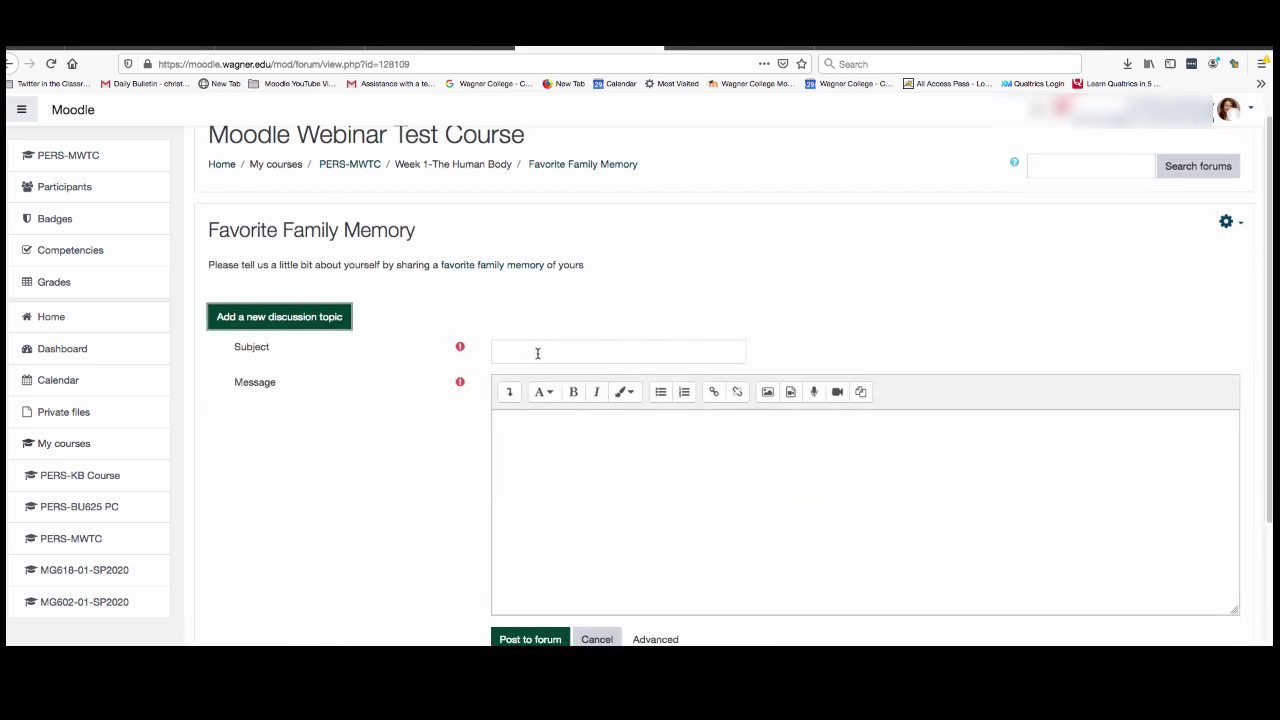
pyautogui.scroll(-2, 598, 505)
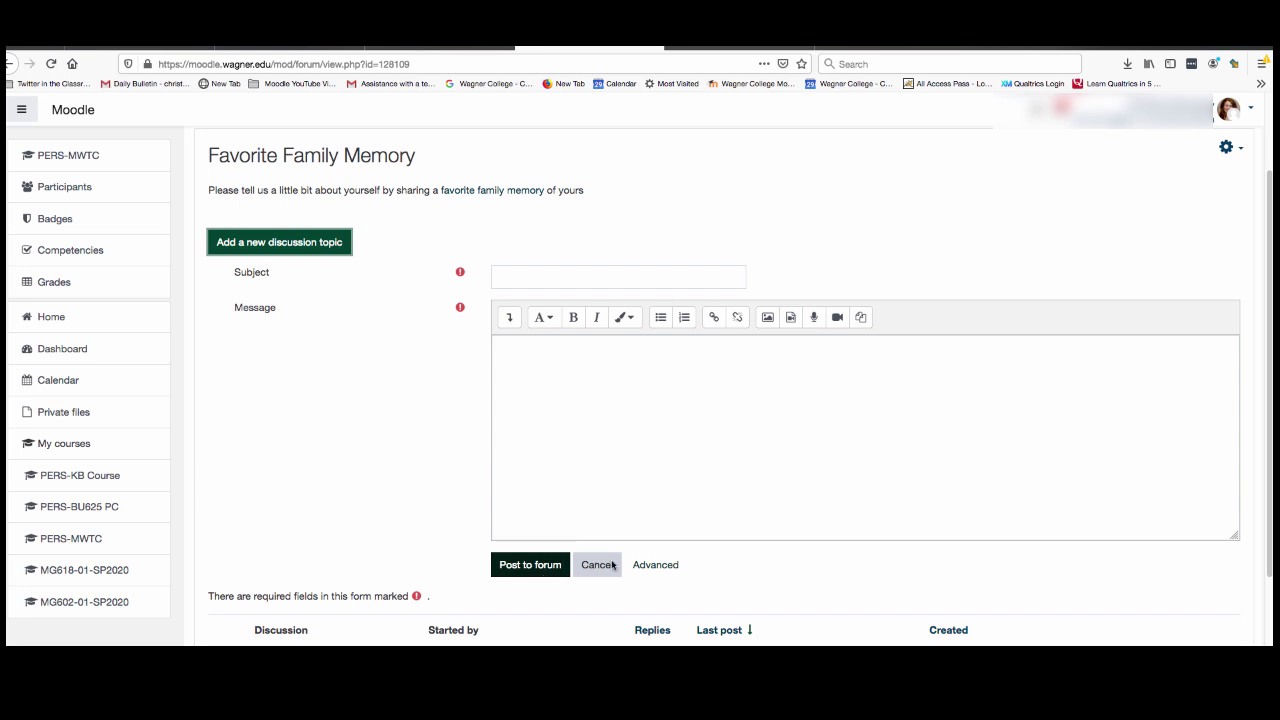
# Expand the new-topic form, cancel the file picker, then open the second Favorite Family Memory forum
pyautogui.click(674, 566)
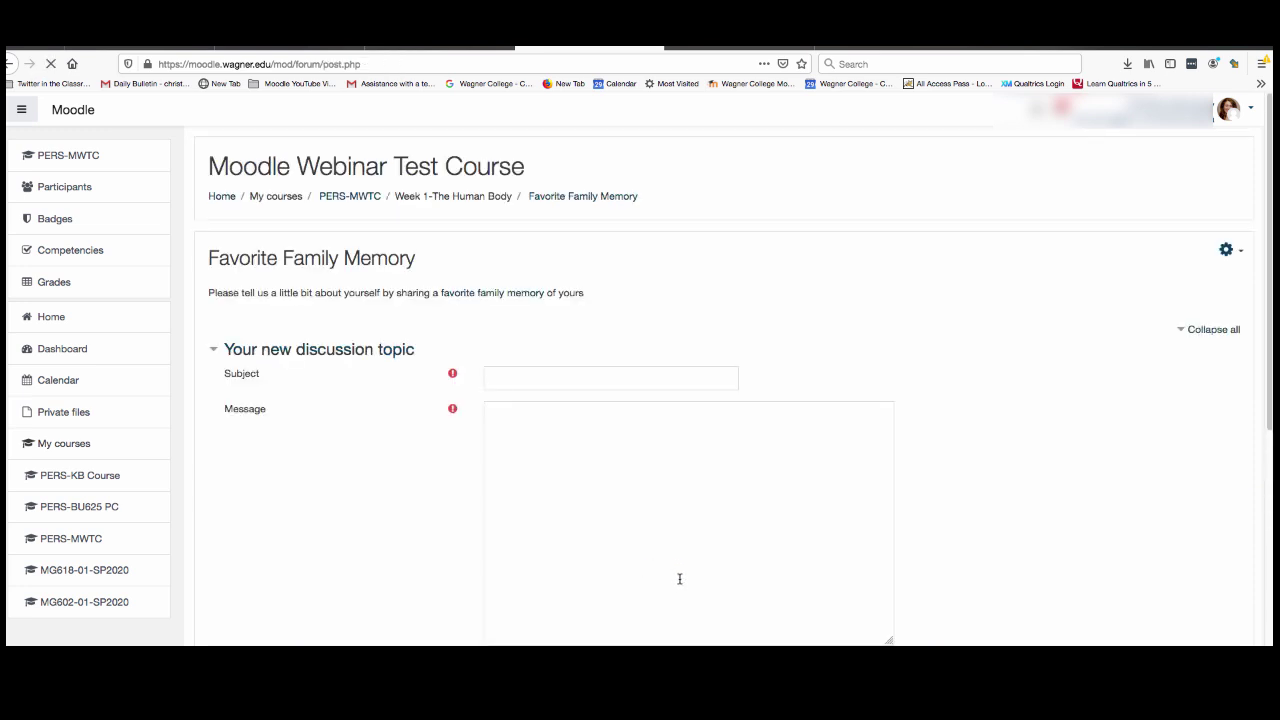
pyautogui.scroll(-5, 676, 570)
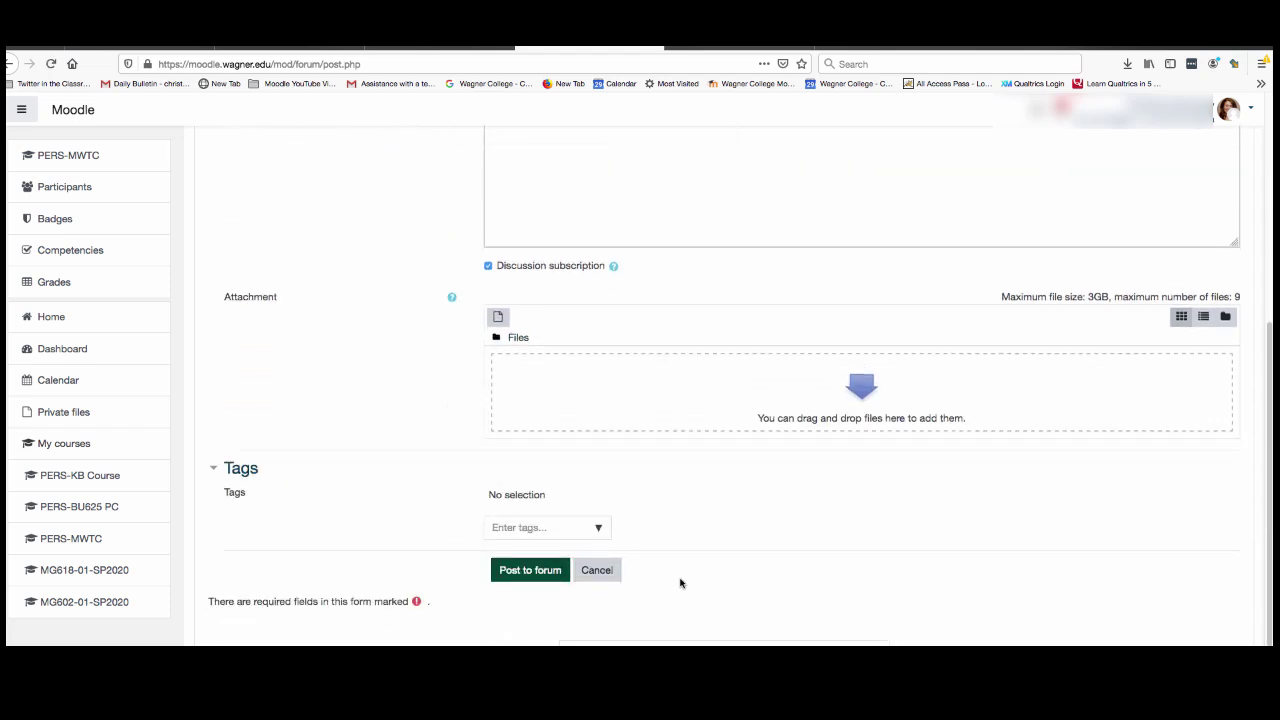
pyautogui.click(498, 318)
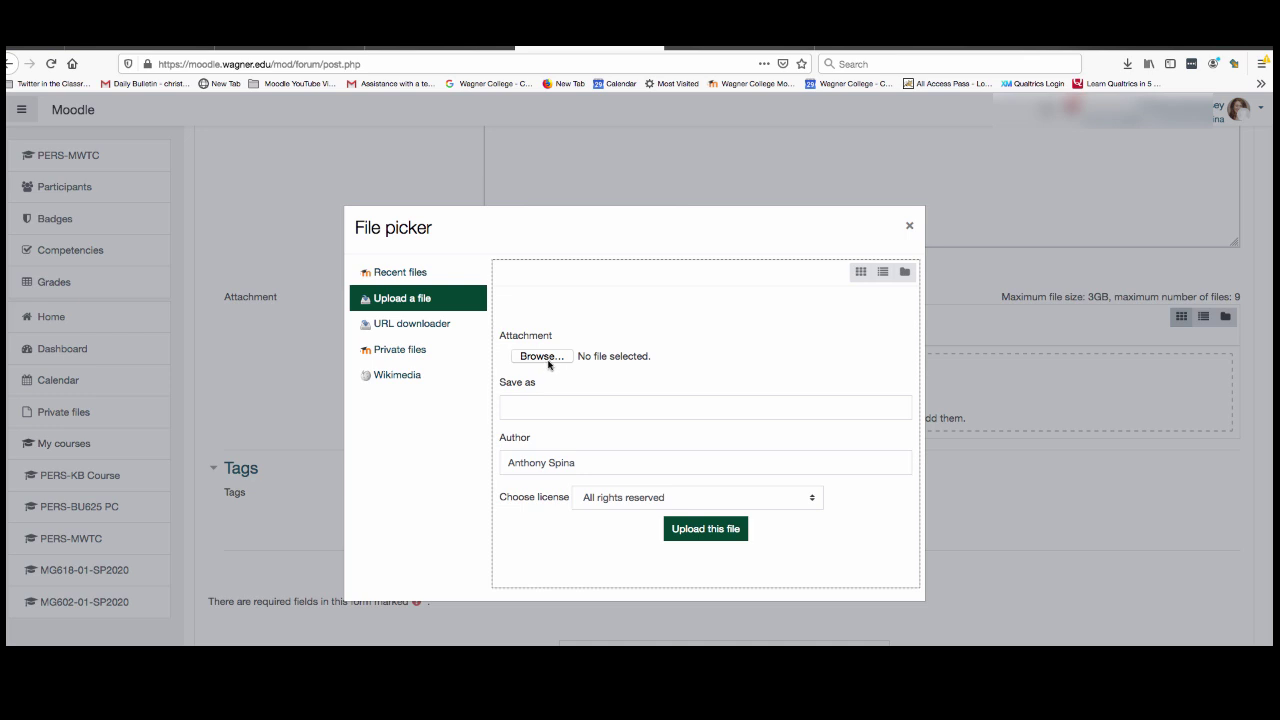
pyautogui.click(909, 229)
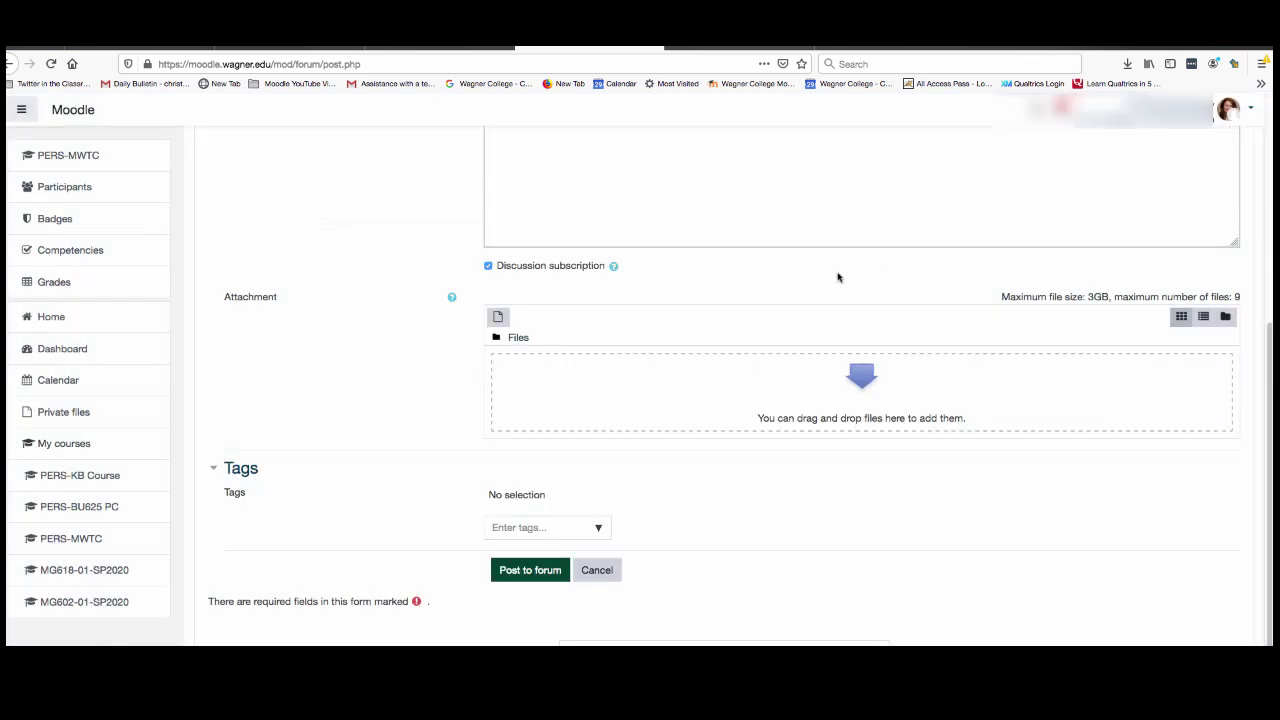
pyautogui.scroll(8, 425, 403)
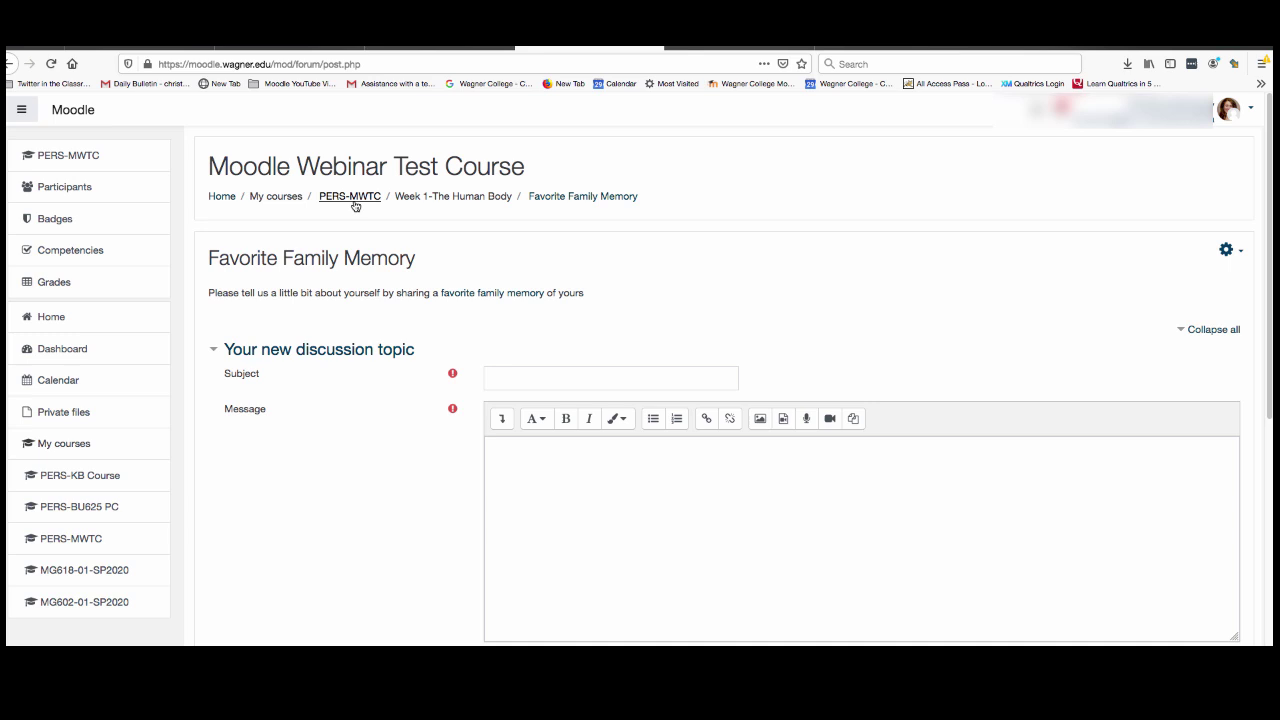
pyautogui.click(353, 198)
pyautogui.click(305, 551)
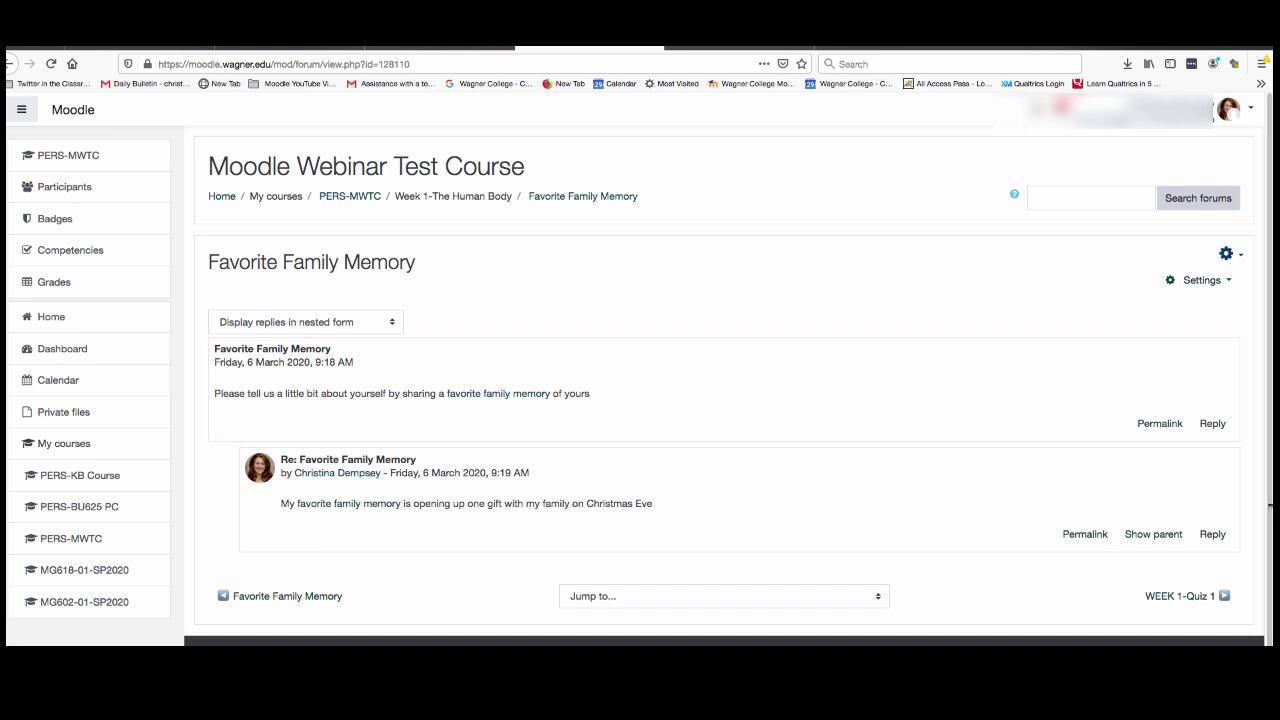
# Start a reply to the Favorite Family Memory post and look over the full reply form
pyautogui.click(1212, 425)
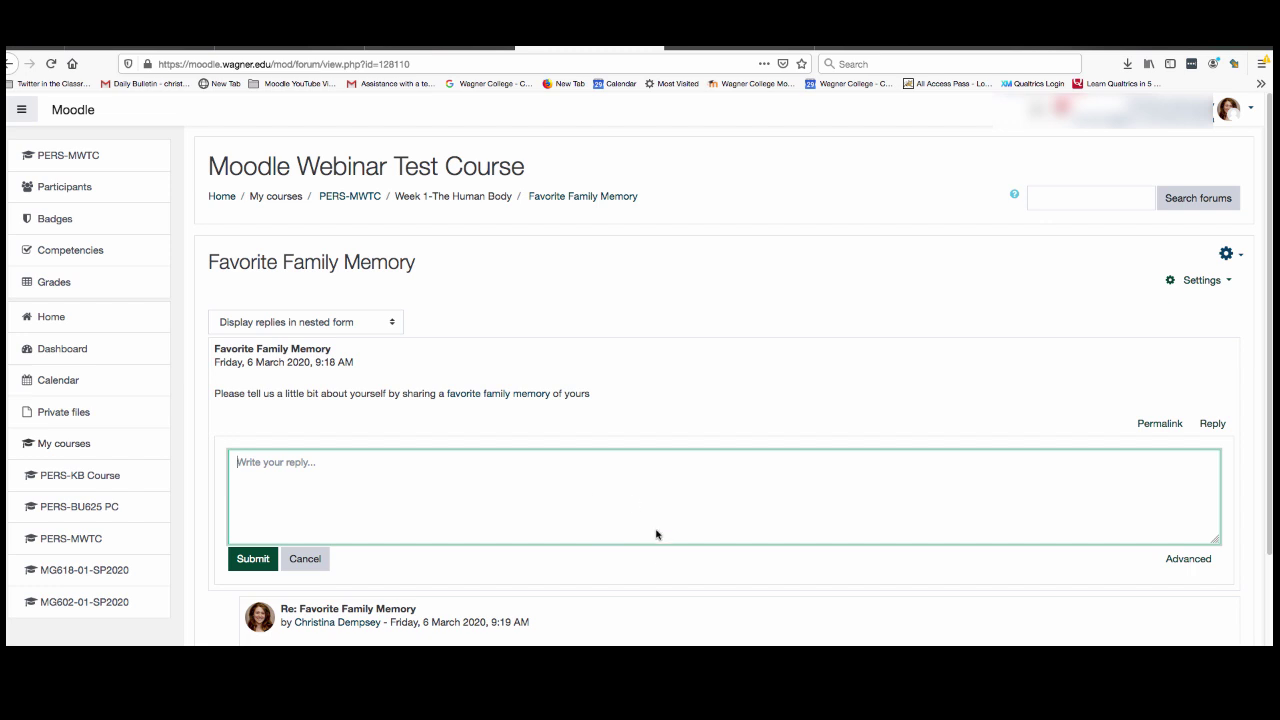
pyautogui.click(1190, 560)
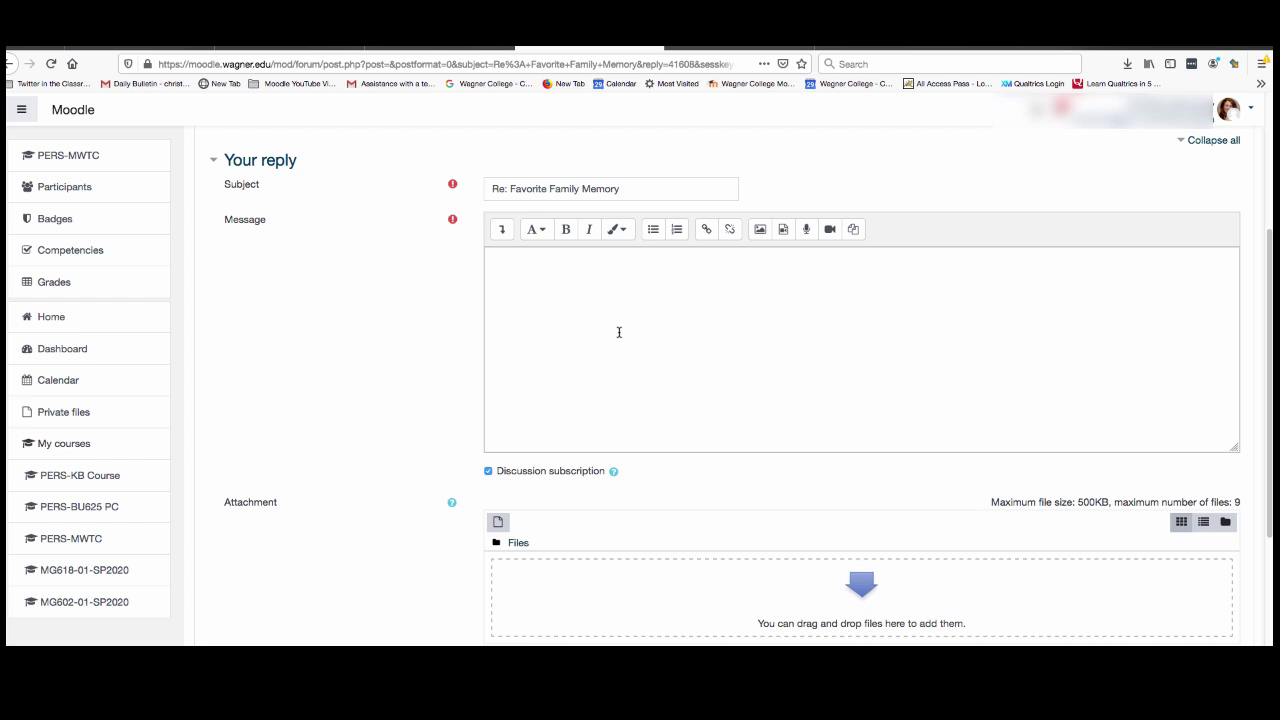
pyautogui.scroll(-1, 628, 608)
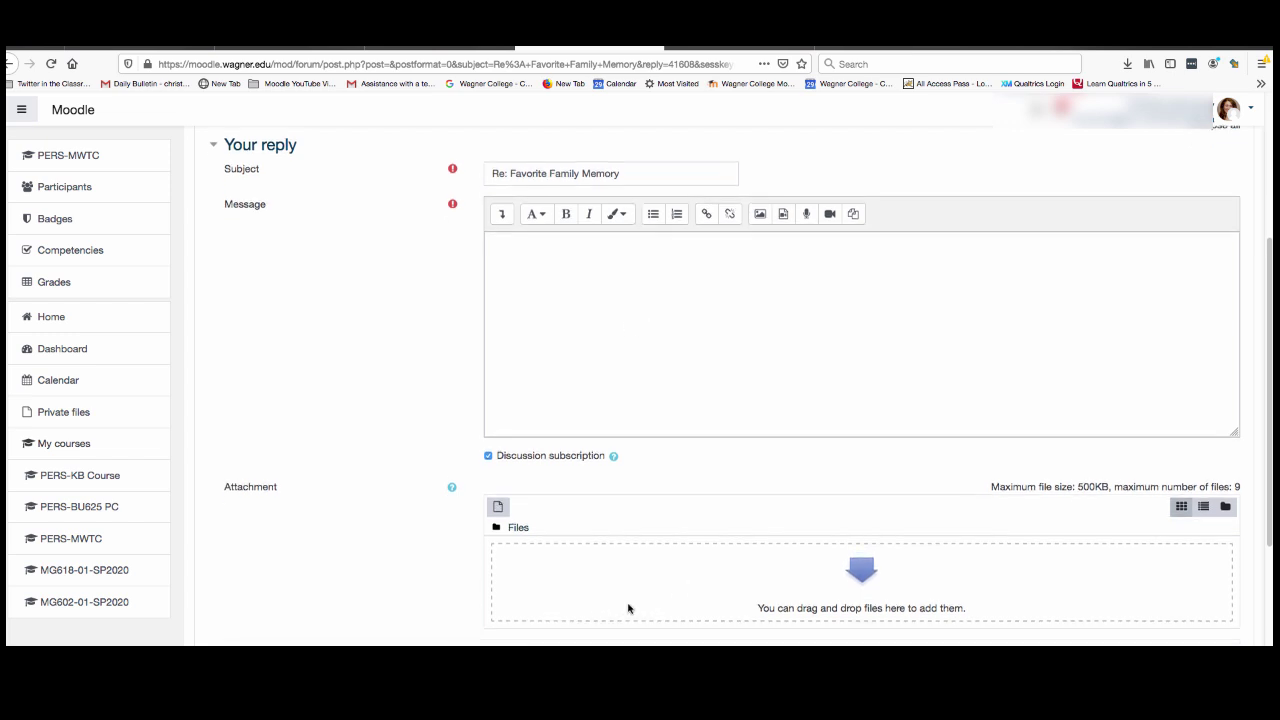
pyautogui.scroll(-1, 711, 591)
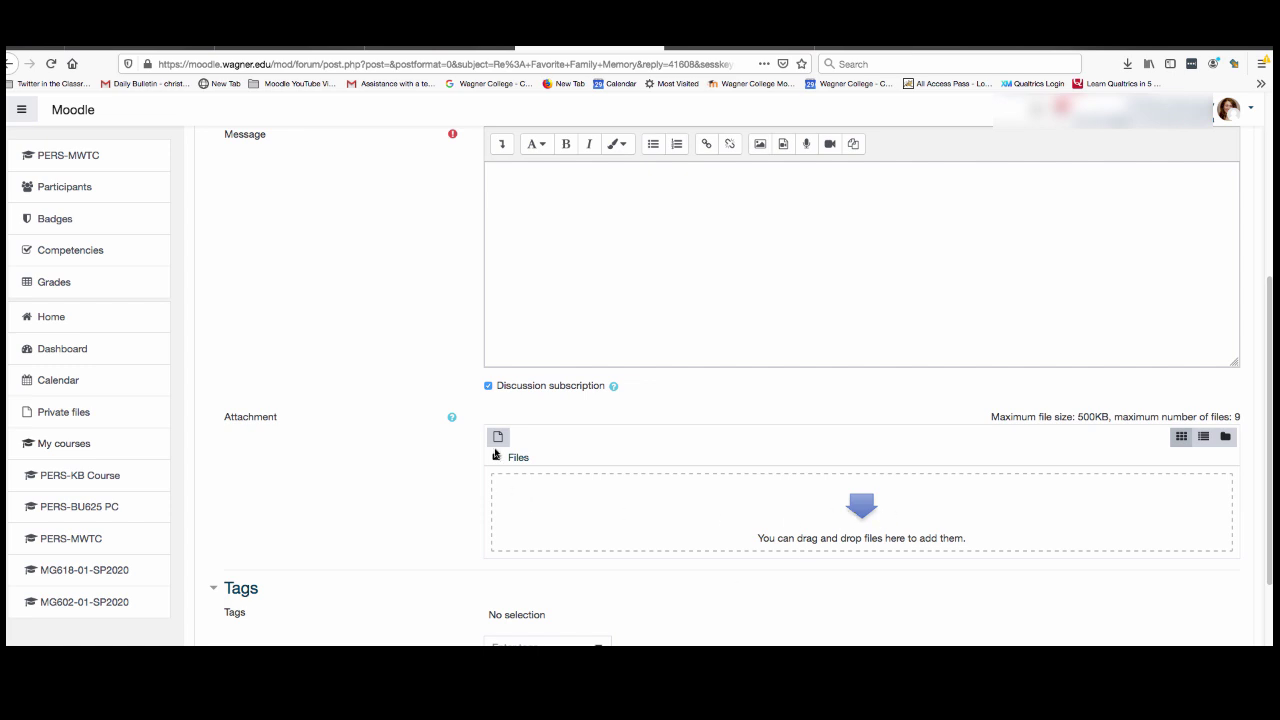
pyautogui.scroll(1, 389, 456)
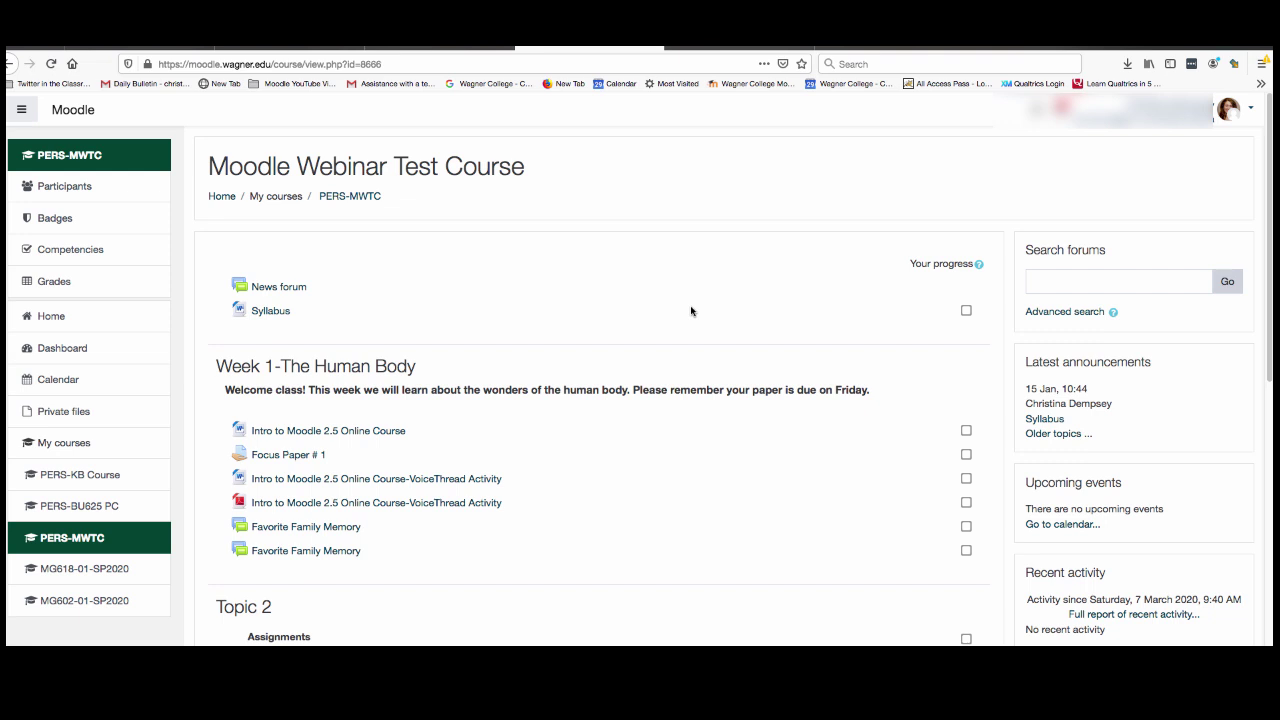
pyautogui.click(287, 455)
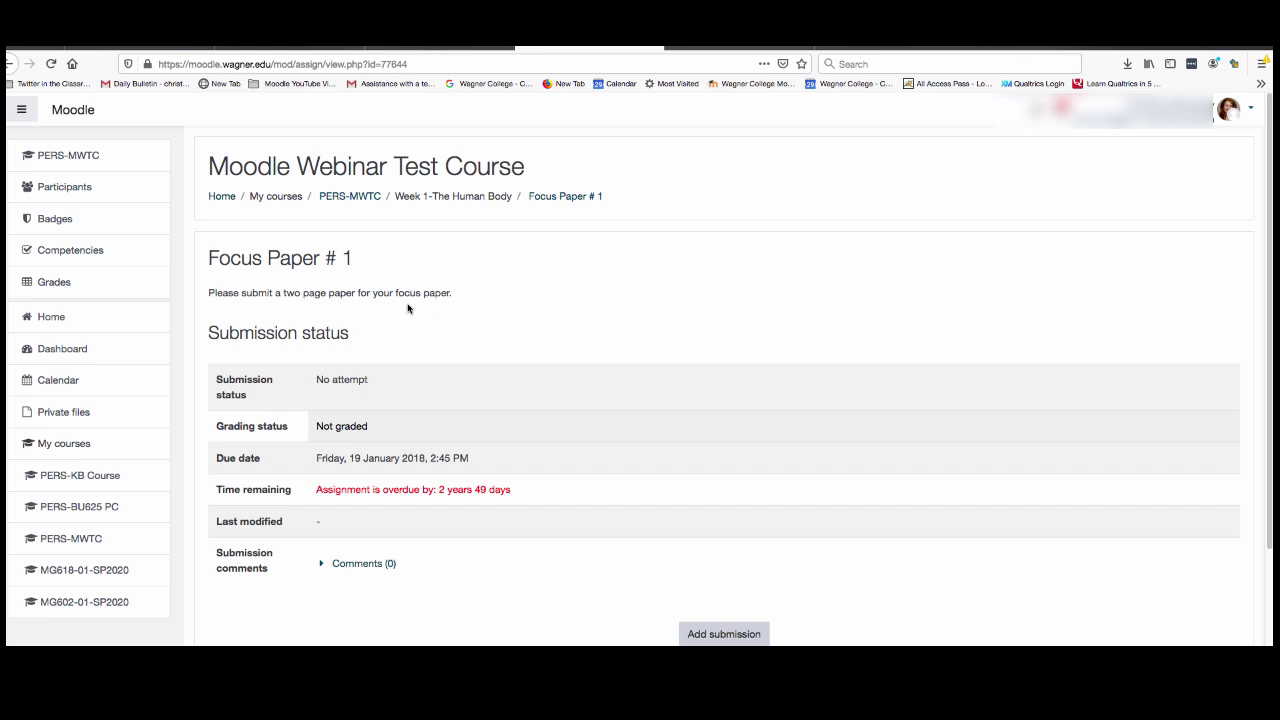
pyautogui.click(753, 635)
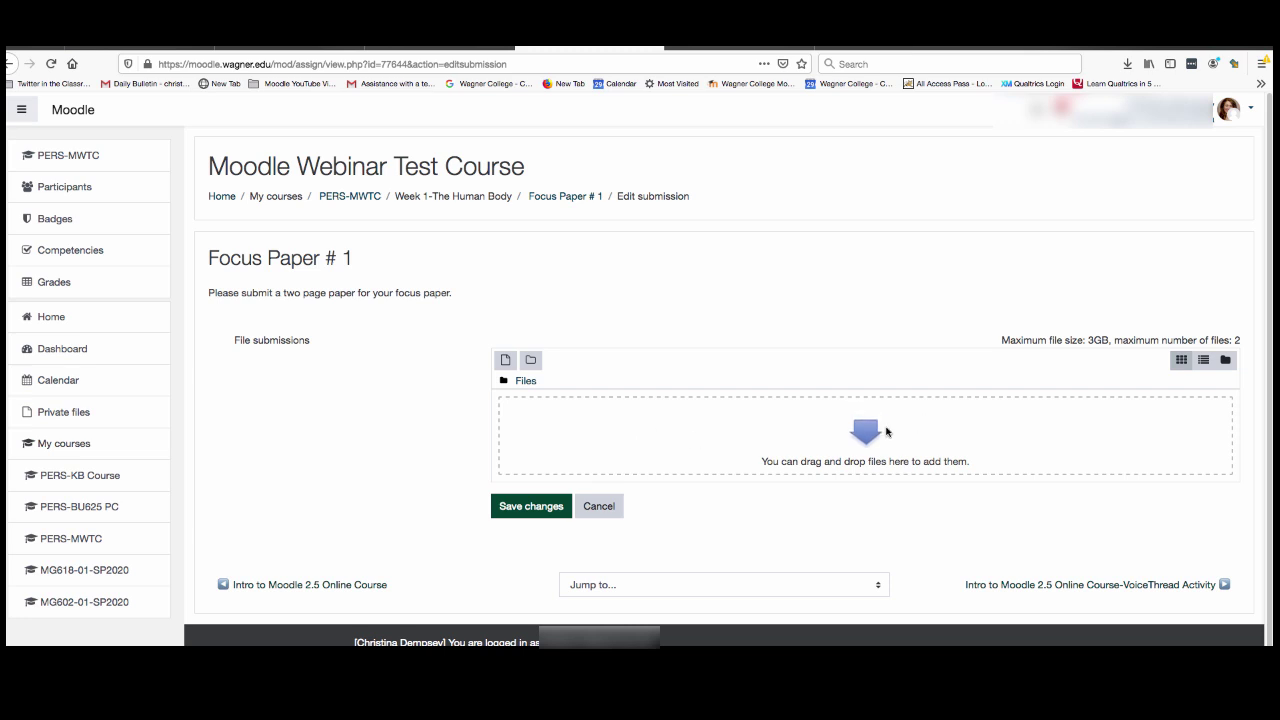
pyautogui.click(504, 362)
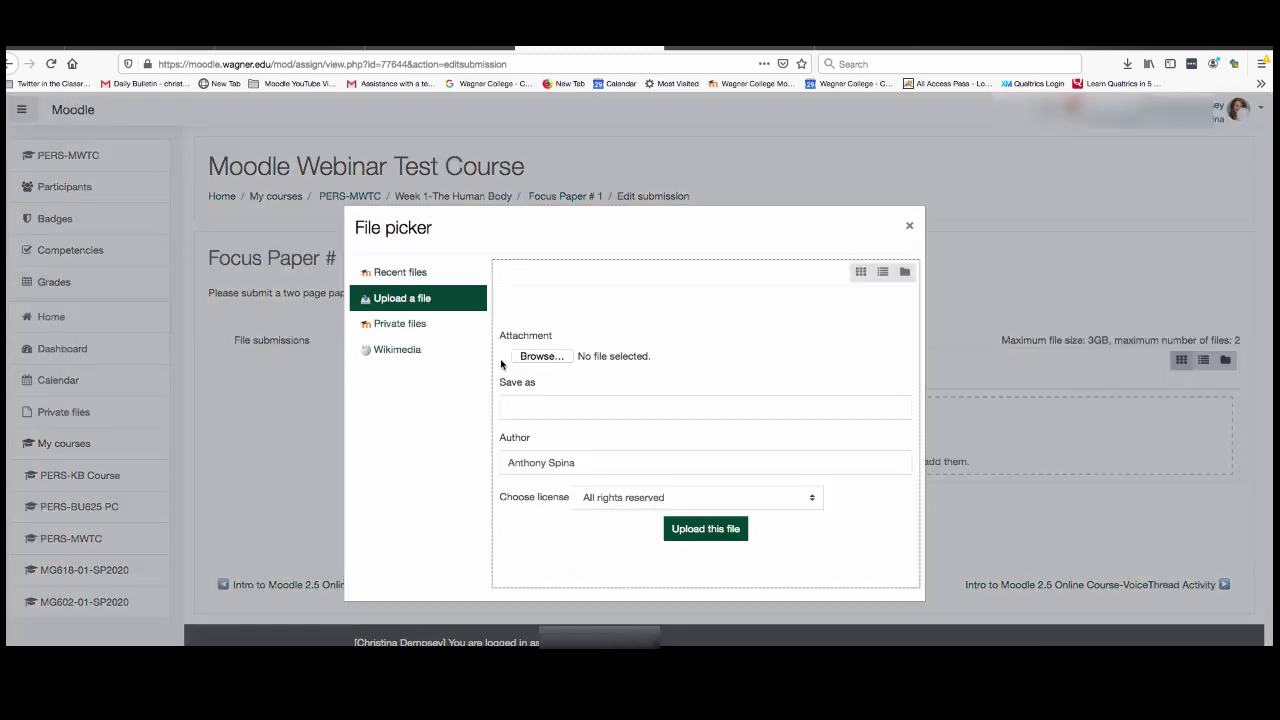
pyautogui.click(909, 227)
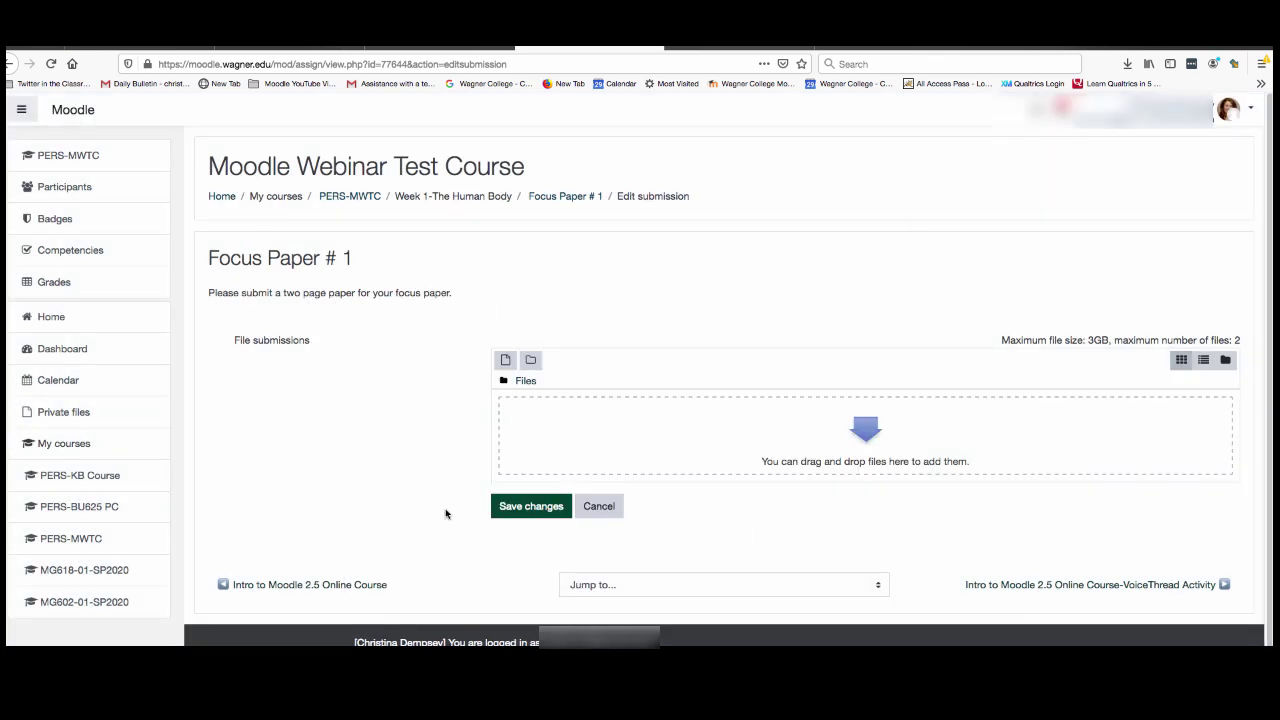
pyautogui.click(535, 503)
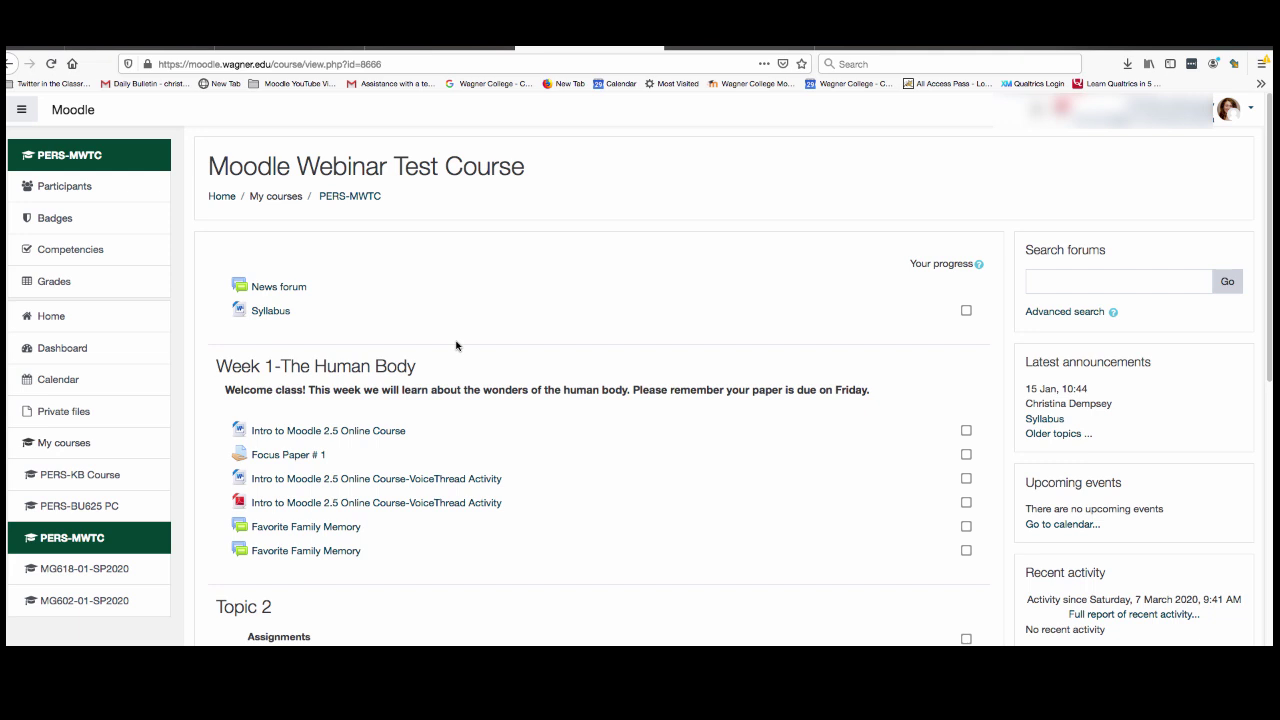
# Scroll down to Topic 2 and open WEEK 1-Quiz 1
pyautogui.scroll(-2, 394, 594)
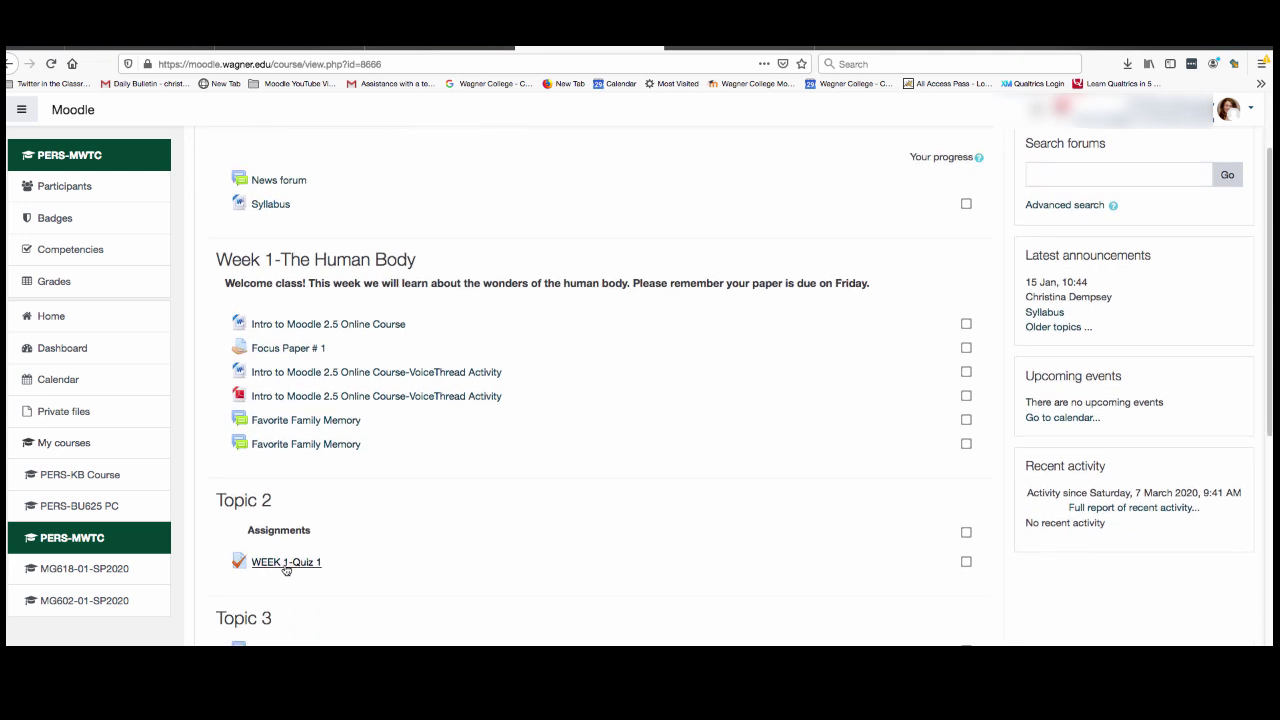
pyautogui.click(286, 566)
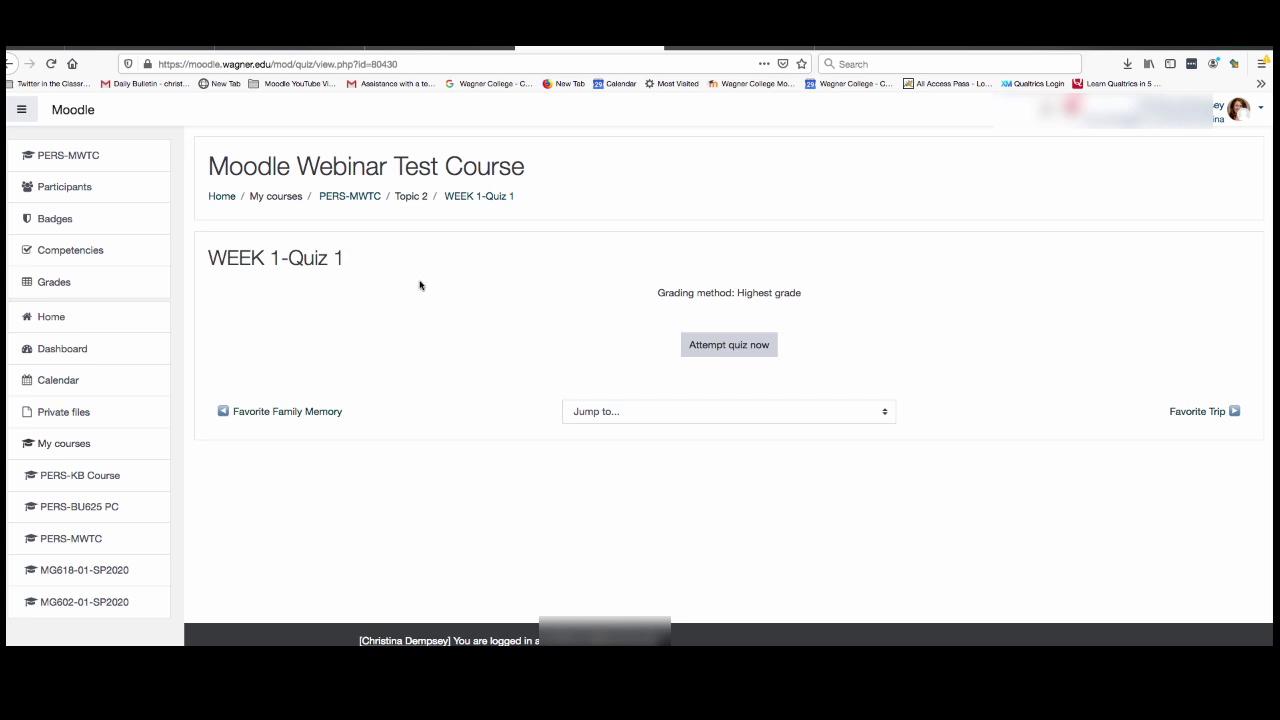
# Attempt WEEK 1-Quiz 1, answer 'fgdg', and finish to the attempt summary
pyautogui.click(754, 346)
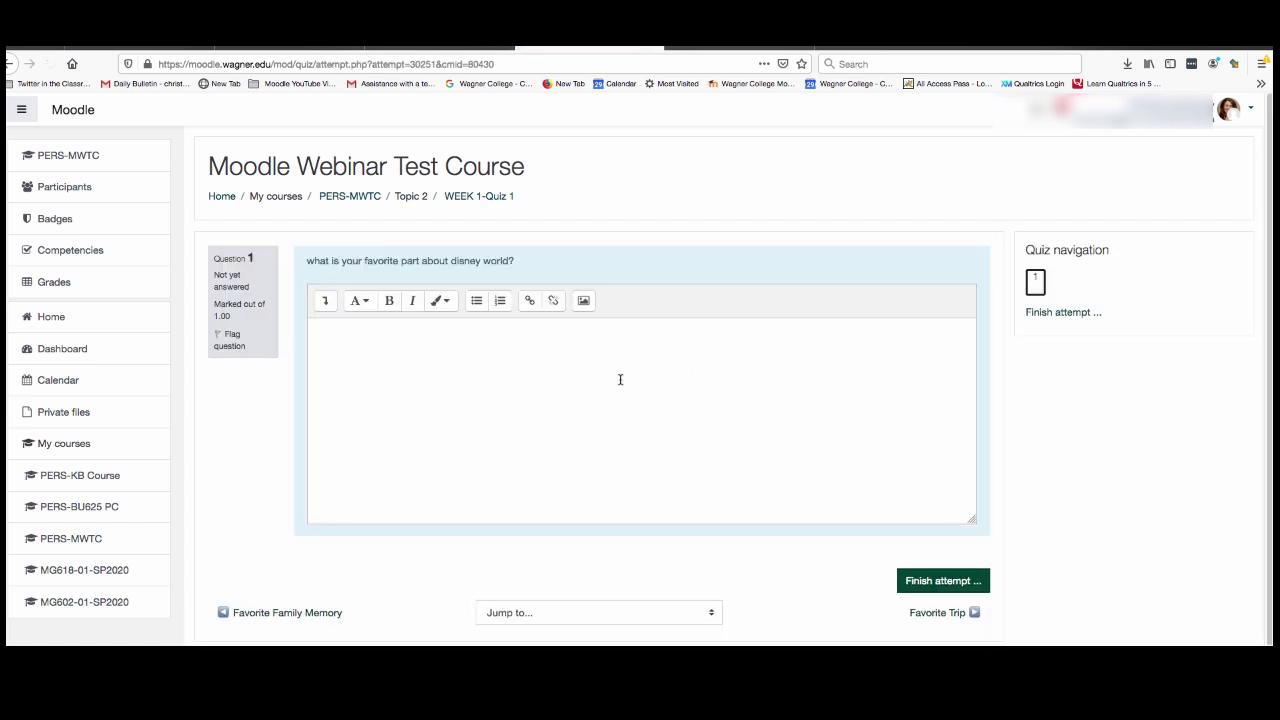
pyautogui.click(541, 381)
pyautogui.write('fgd')
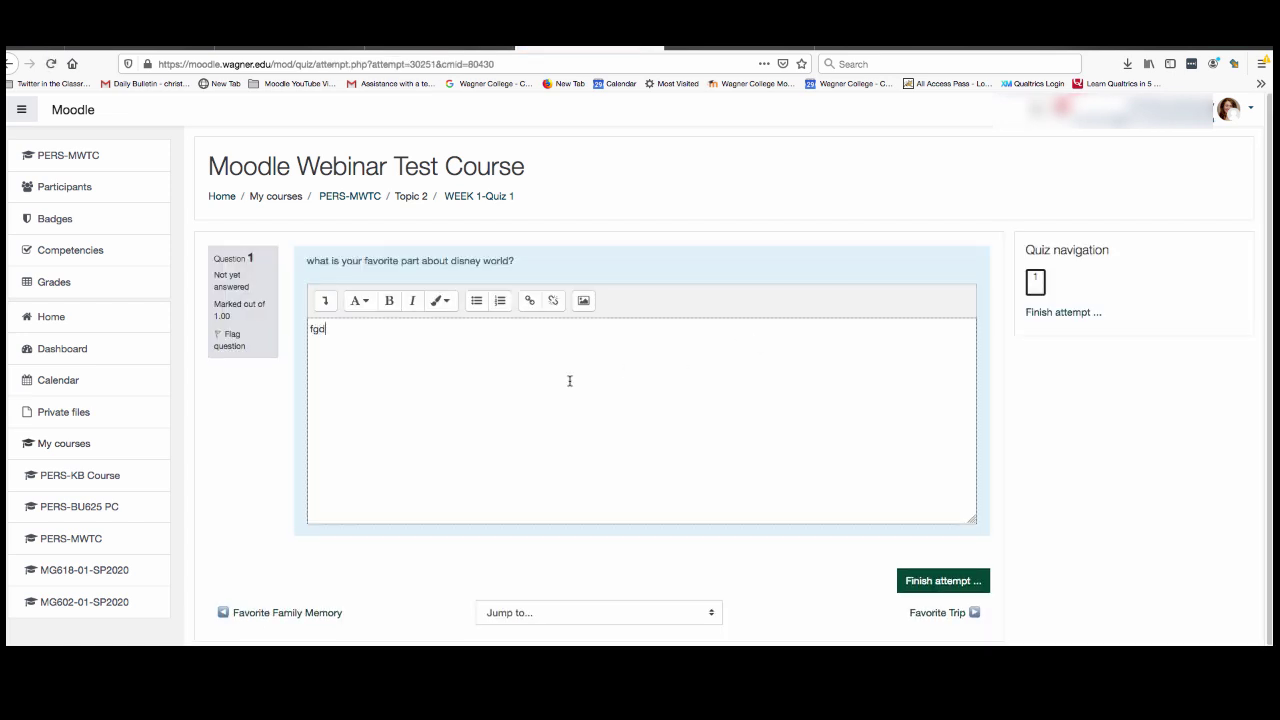
pyautogui.write('g')
pyautogui.click(929, 587)
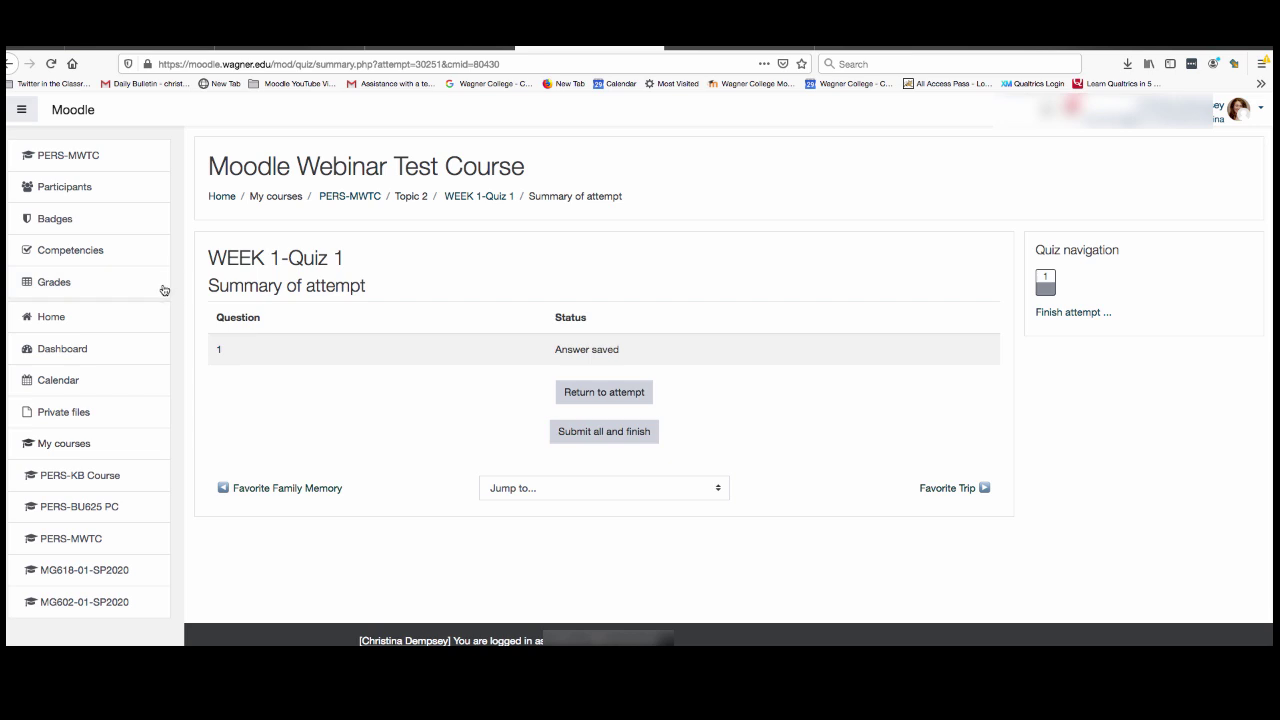
# Open the Grades user report and scroll down to the 99.00 course total
pyautogui.click(100, 289)
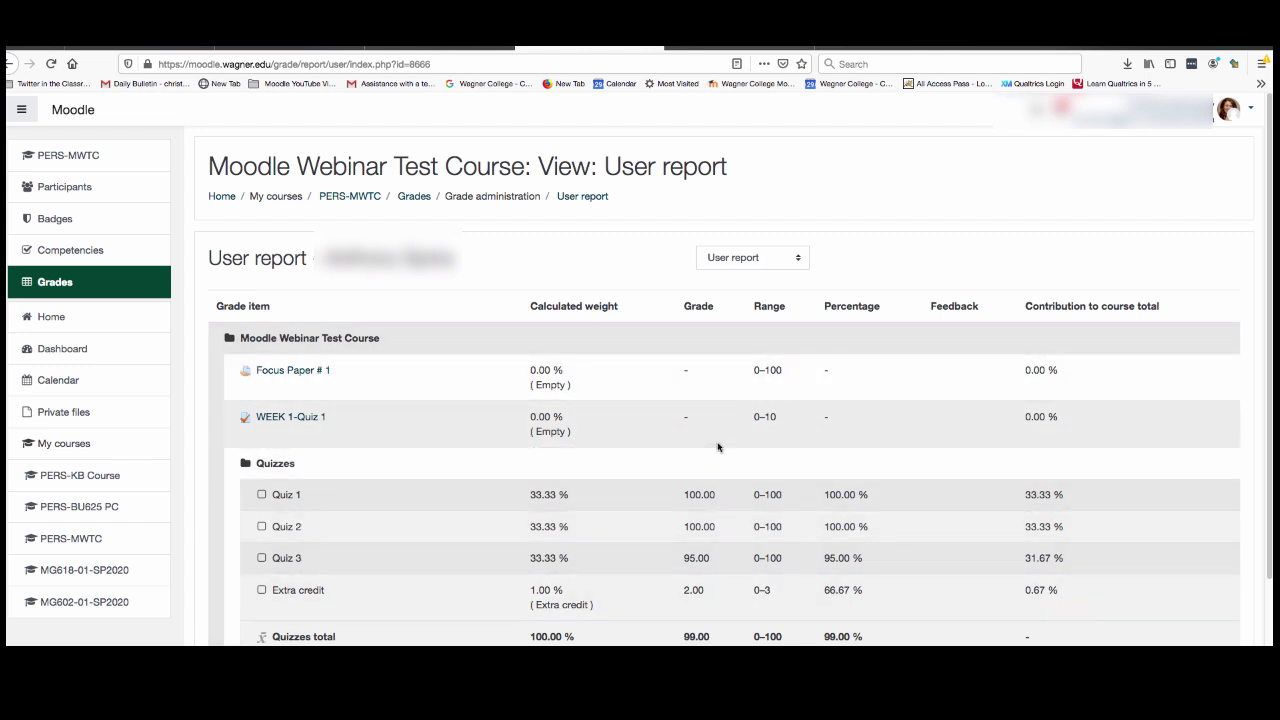
pyautogui.scroll(-1, 716, 460)
pyautogui.scroll(-2, 717, 481)
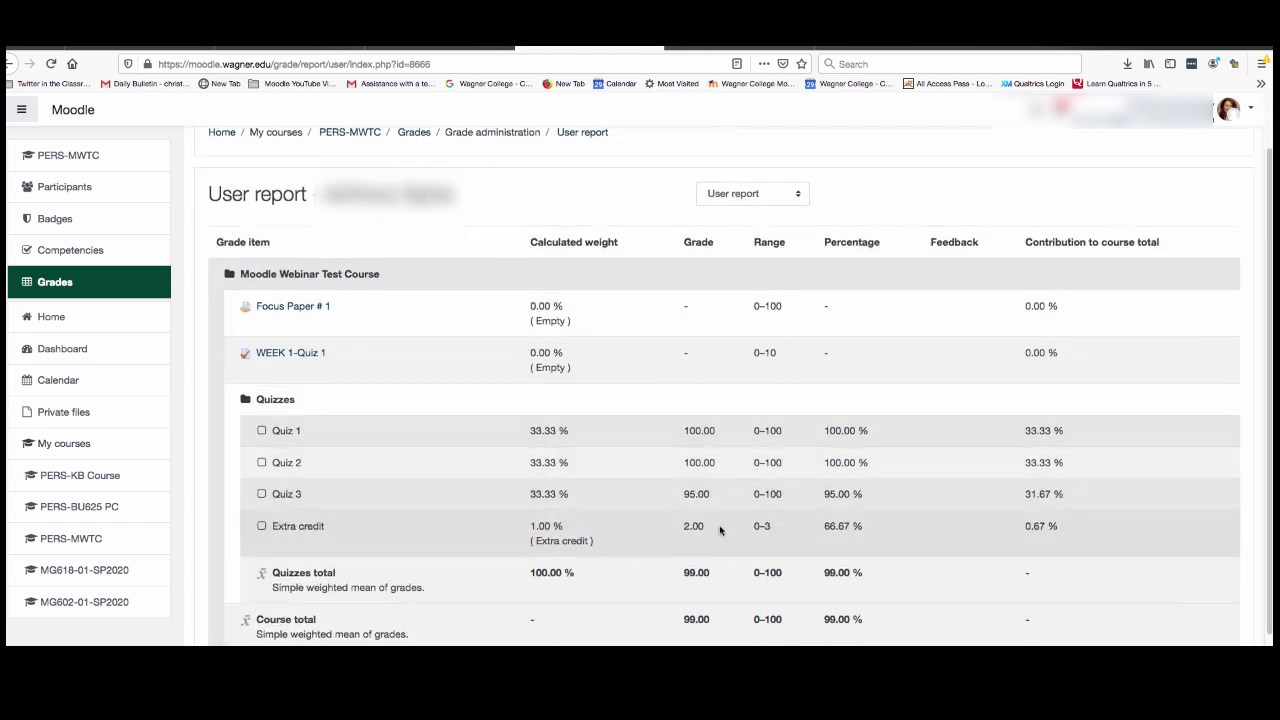